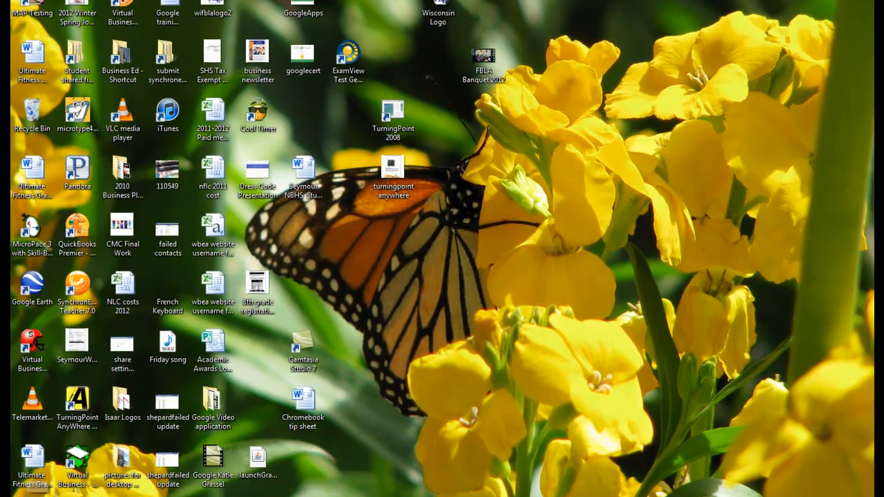
Switch to Adobe Acrobat X Pro and start creating a PDF form by browsing for a source file to import.
left_click(59, 488)
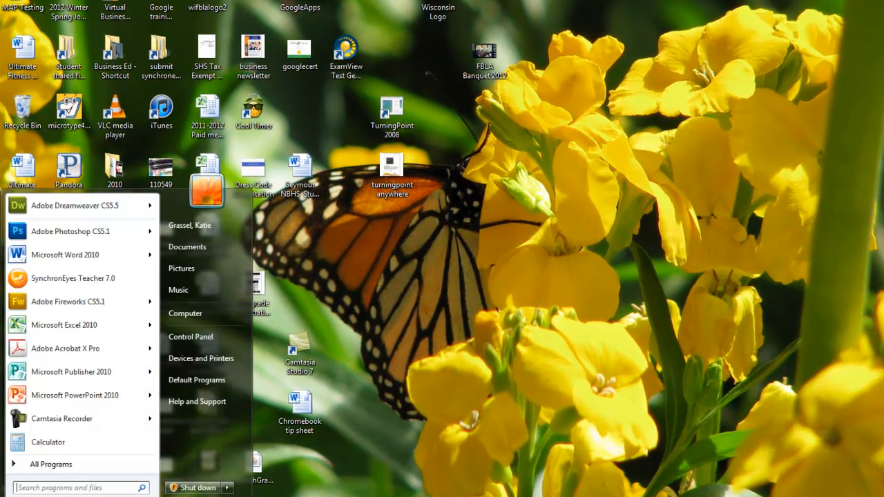
left_click(90, 350)
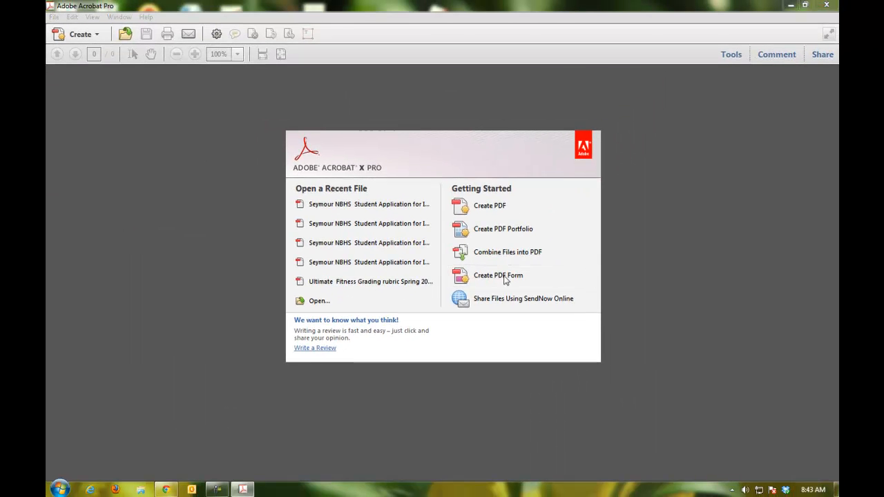
left_click(379, 349)
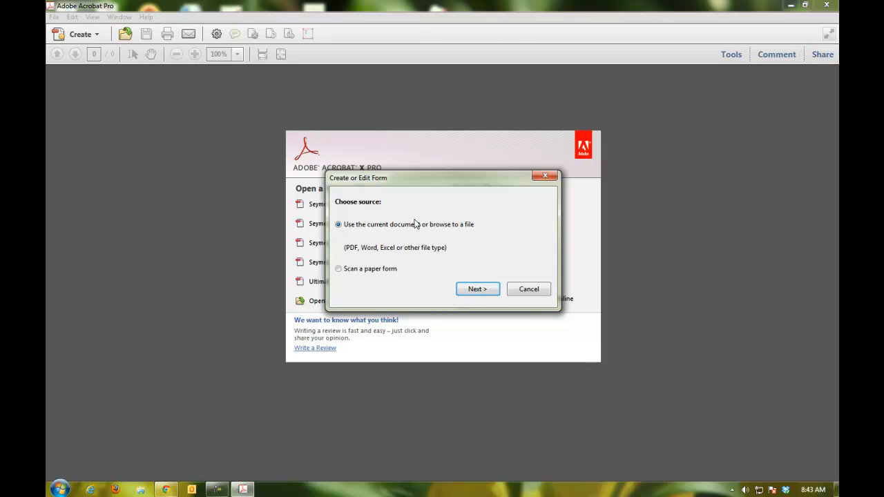
left_click(474, 291)
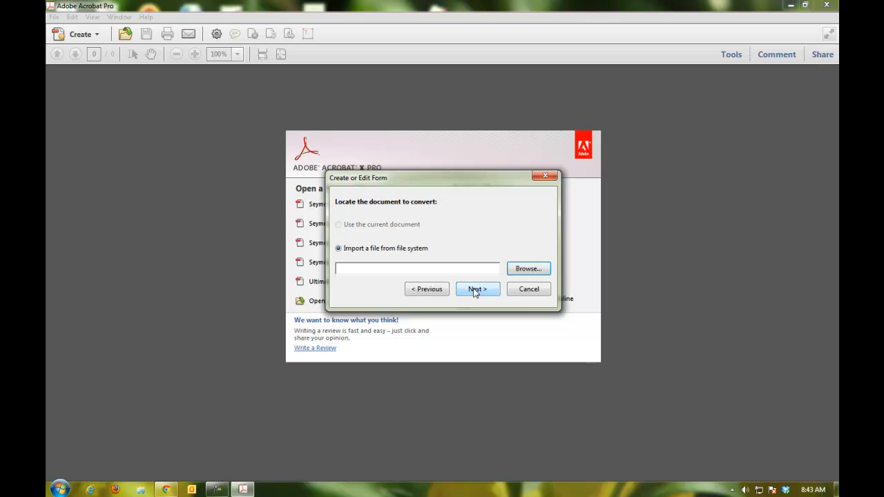
left_click(529, 268)
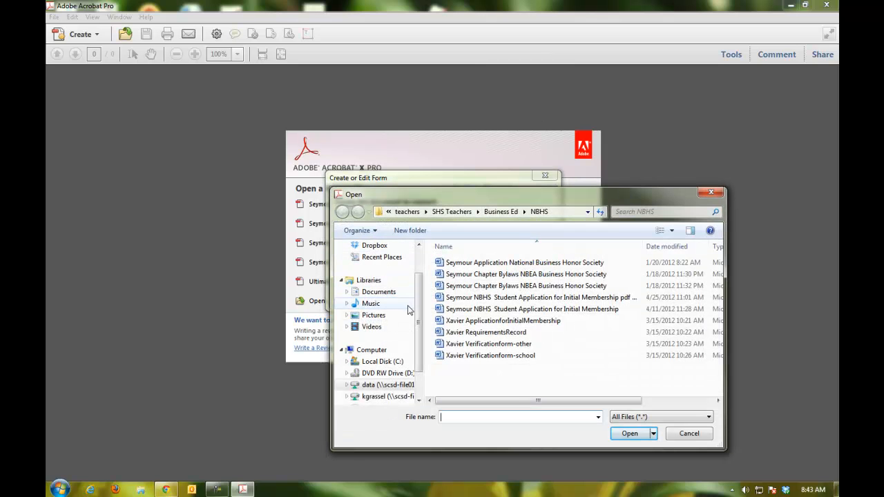
Browse to the Desktop folder and sort its files by item type.
left_click_drag(418, 315, 429, 263)
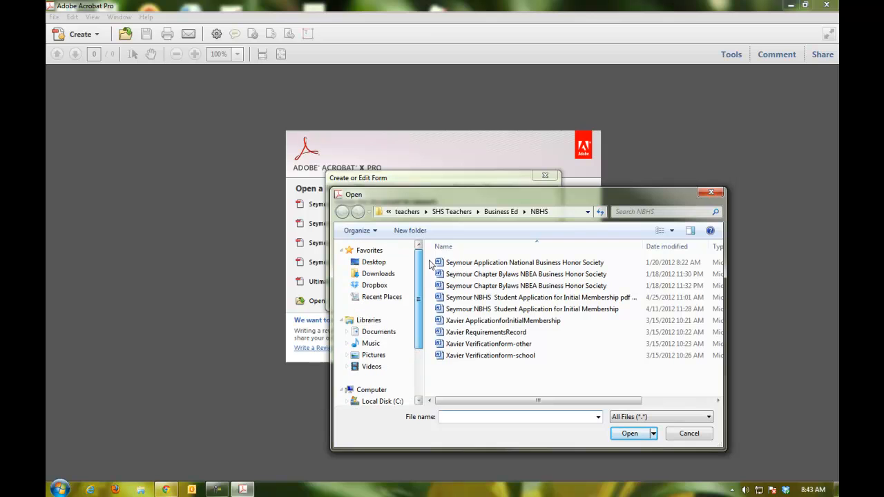
left_click(386, 267)
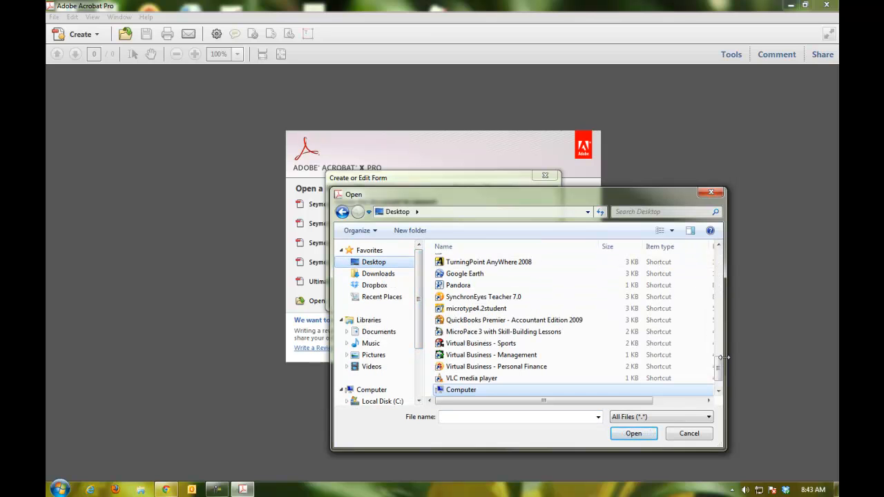
left_click_drag(716, 378, 720, 257)
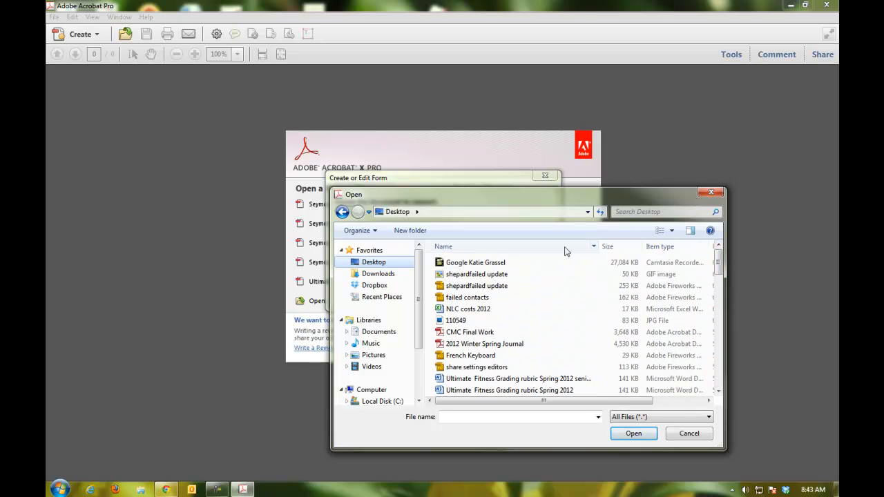
left_click_drag(598, 247, 559, 246)
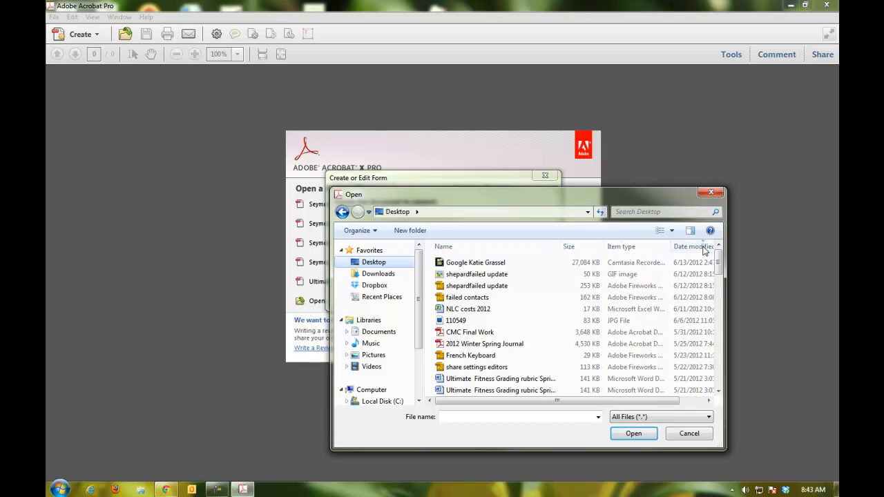
scroll(718, 271, "up", 3)
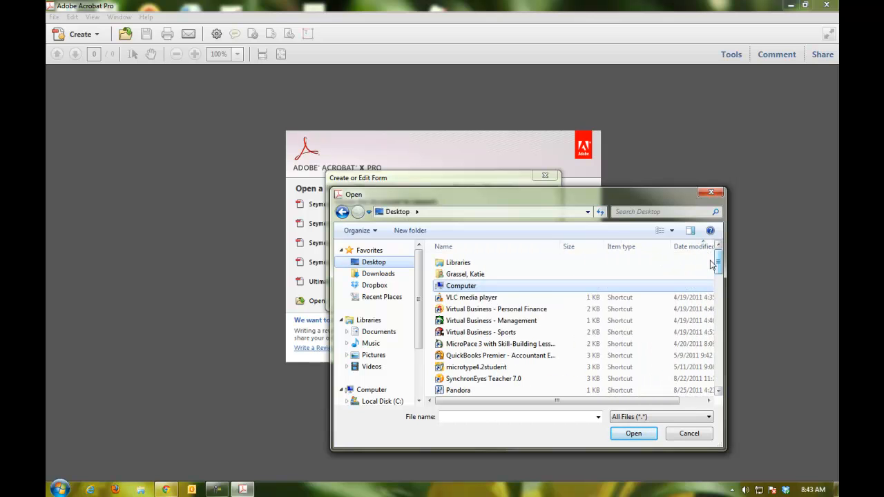
left_click(701, 247)
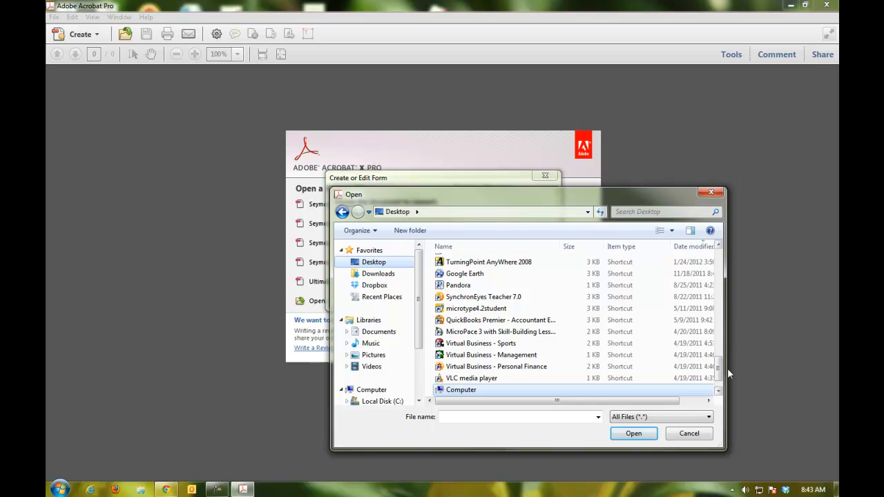
left_click_drag(725, 367, 733, 302)
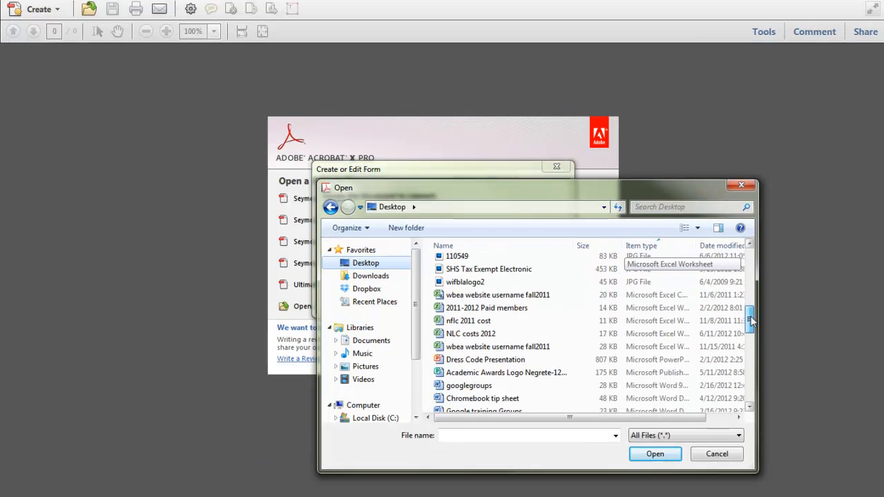
Import the Seymour NBHS Student Application Word document and convert it into a PDF form with automatically detected fields.
left_click_drag(750, 319, 751, 334)
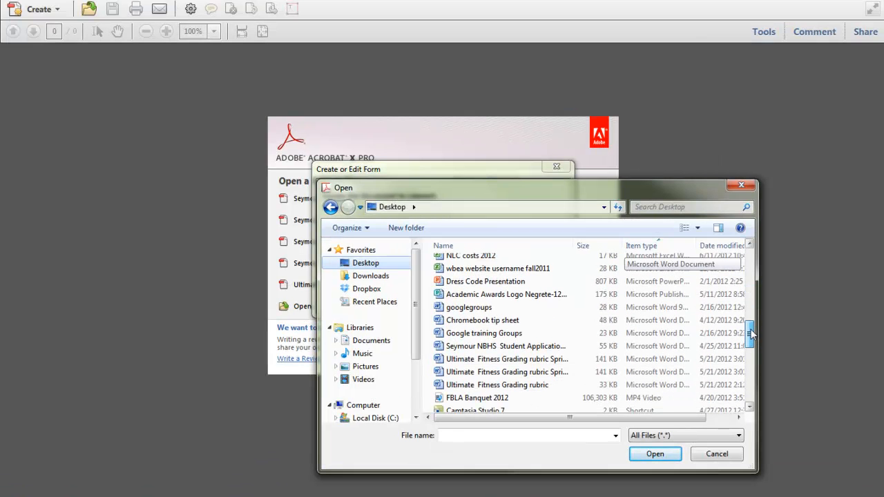
double_click(487, 346)
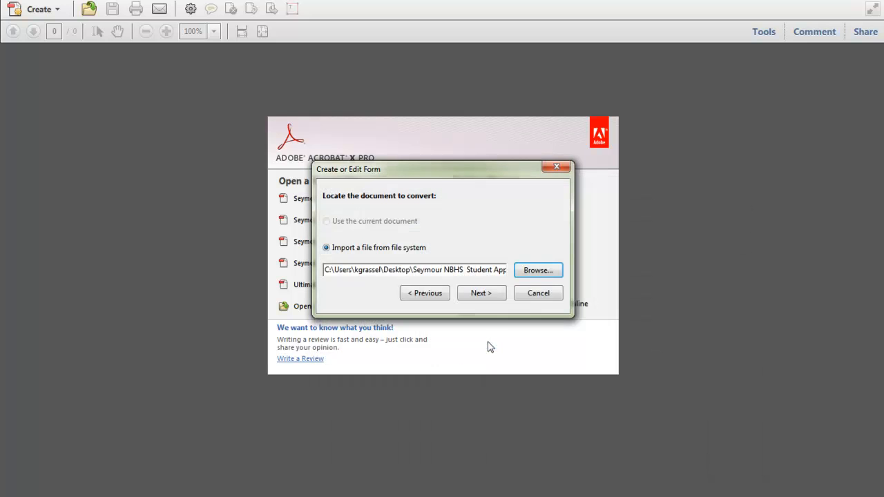
left_click(492, 303)
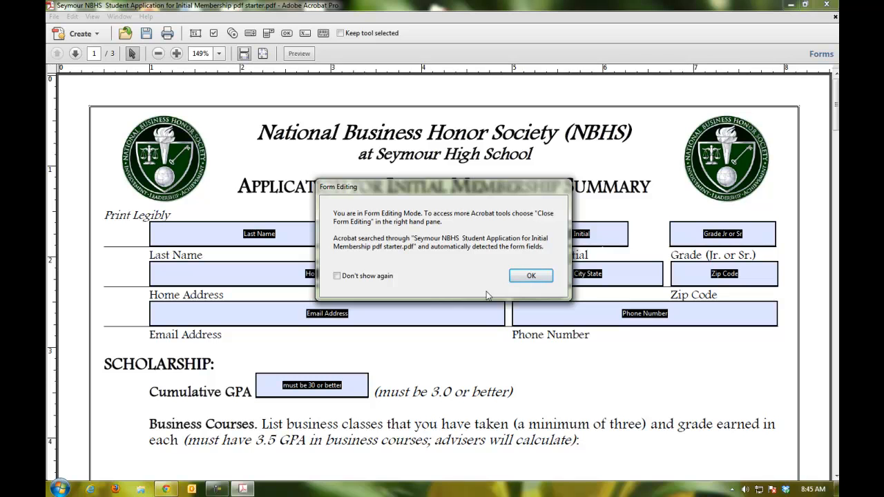
left_click(522, 277)
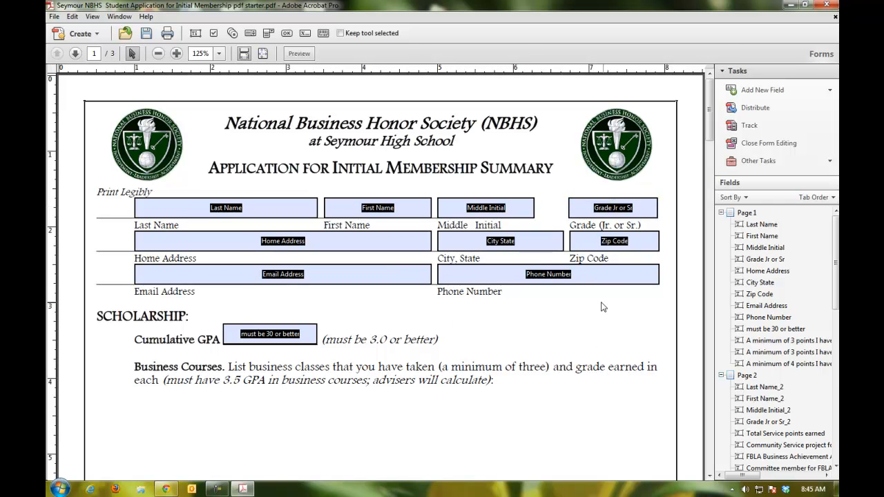
Place a text field about 2 inches wide directly below the Business Courses instructions on page 1.
scroll(599, 306, "down", 2)
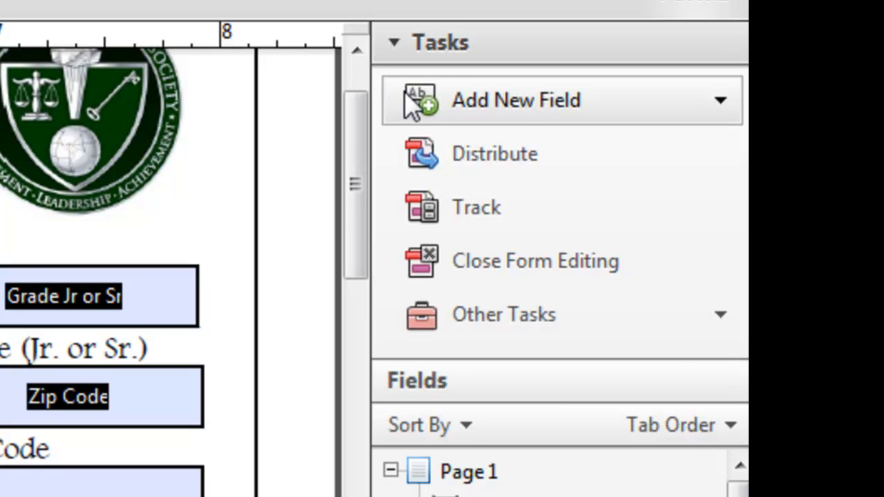
left_click(722, 107)
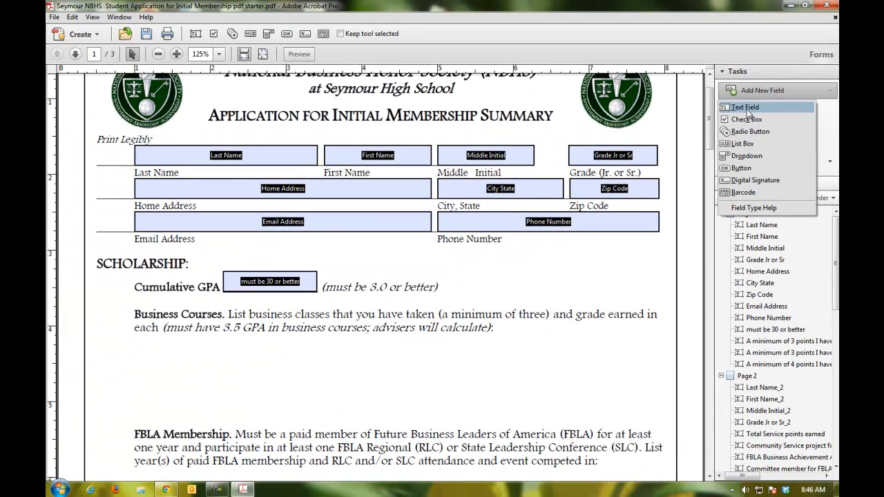
left_click(746, 109)
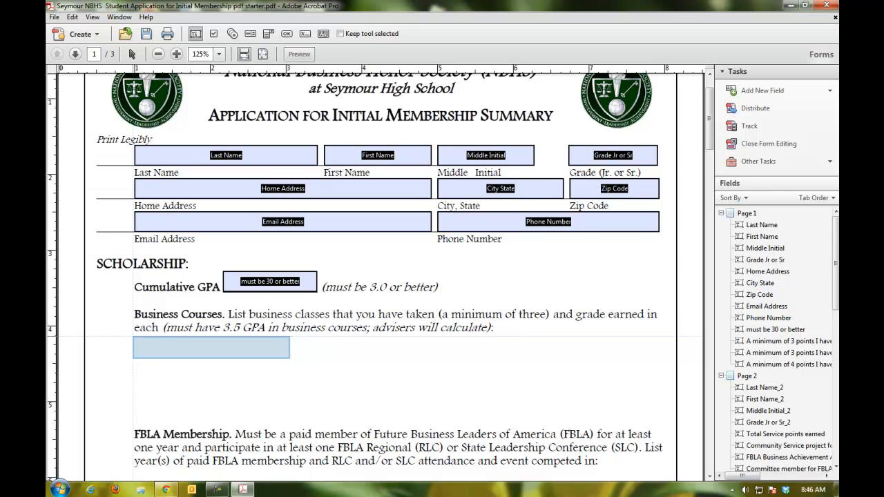
left_click(158, 355)
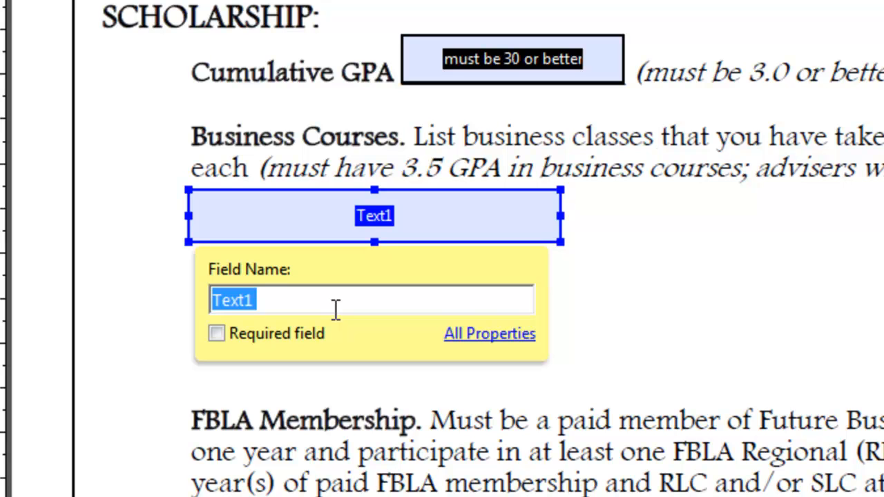
Name the new text field "Business Courses listed".
type("Bu")
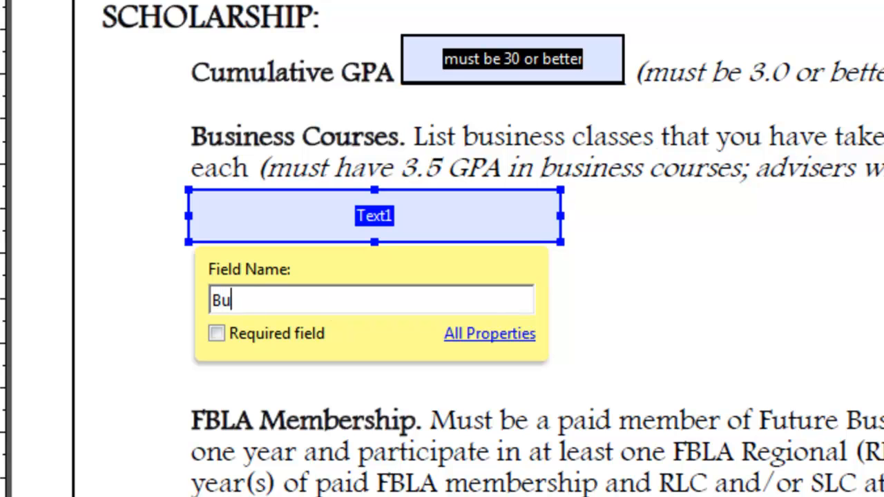
type("siness Co")
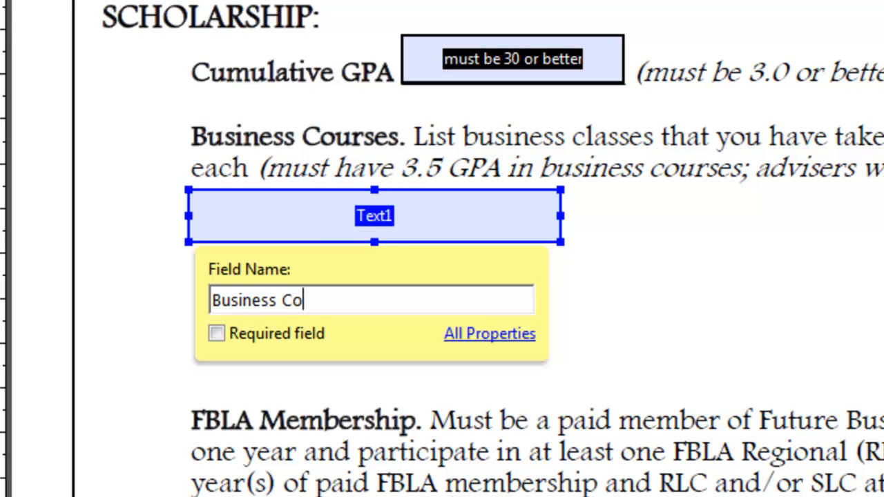
type("urses listed")
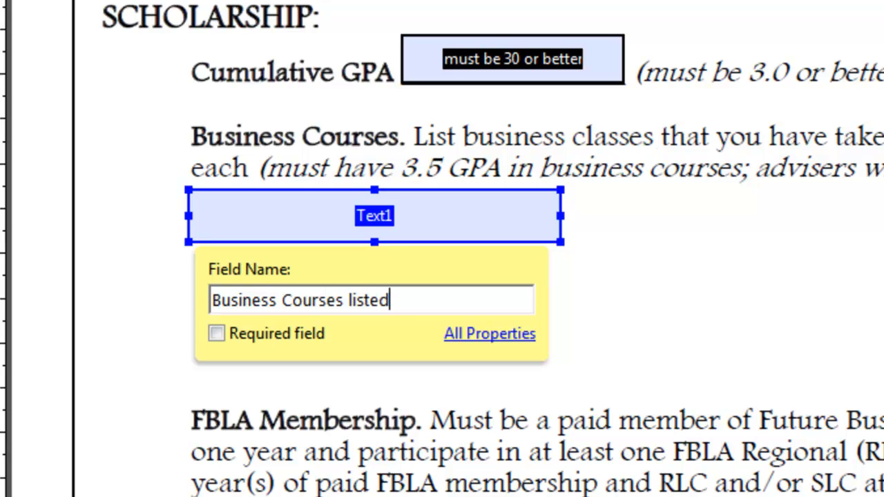
key("Return")
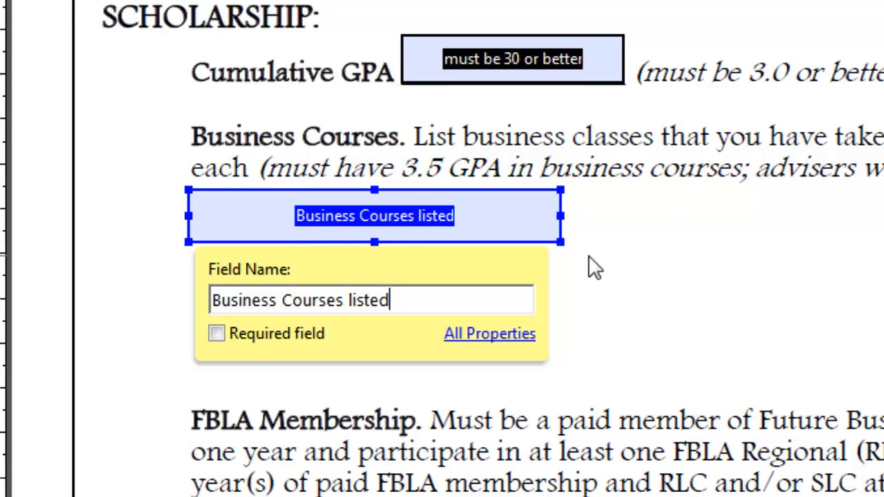
Enlarge the Business Courses listed field to about 6.7 by 1.1 inches, filling the blank area above FBLA Membership.
left_click(564, 255)
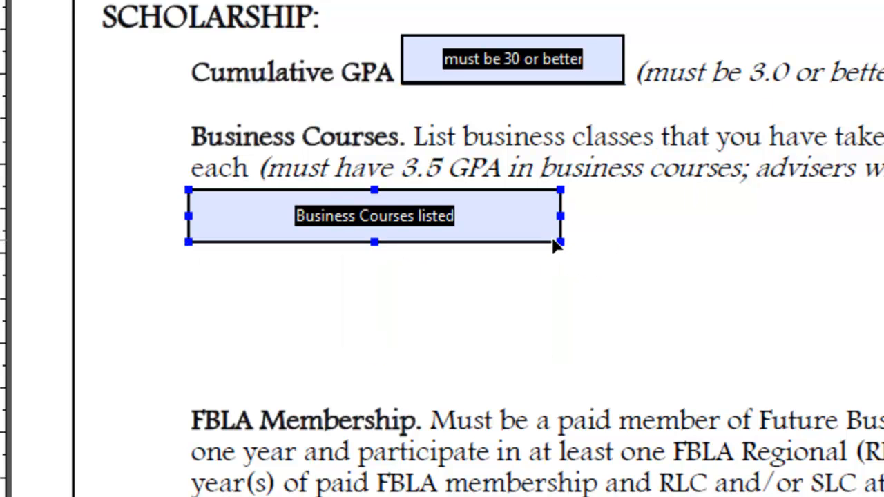
left_click_drag(483, 256, 883, 381)
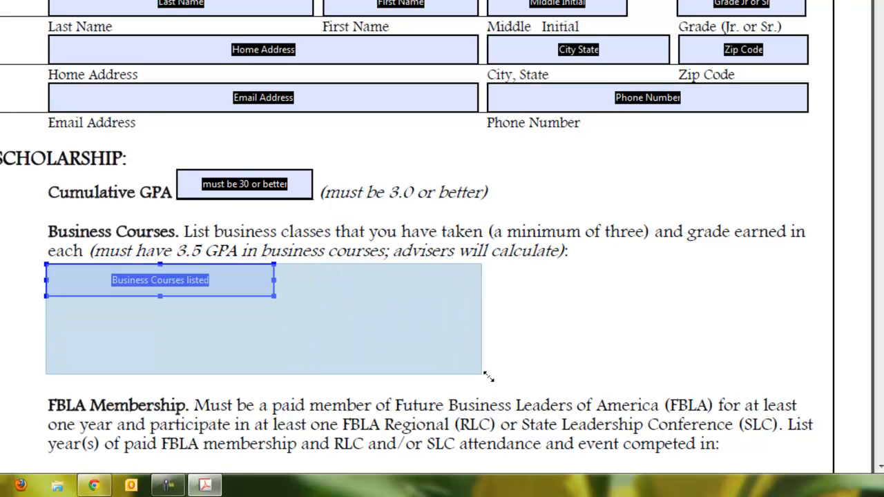
left_click_drag(610, 381, 784, 385)
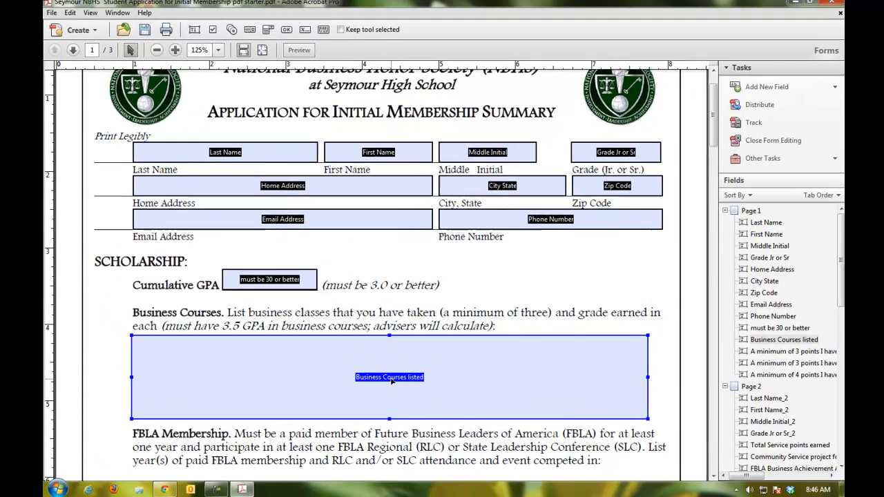
Enable multi-line text in the properties of the Business Courses listed field, keeping left alignment.
double_click(391, 379)
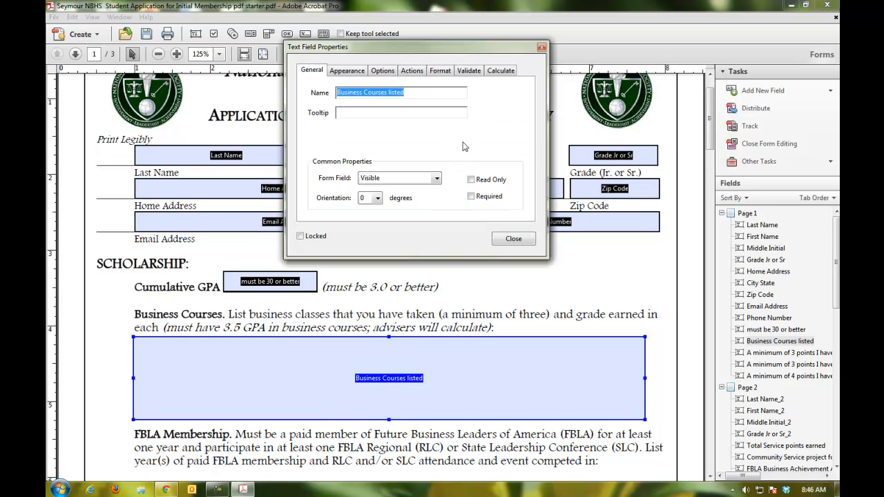
left_click_drag(462, 47, 478, 146)
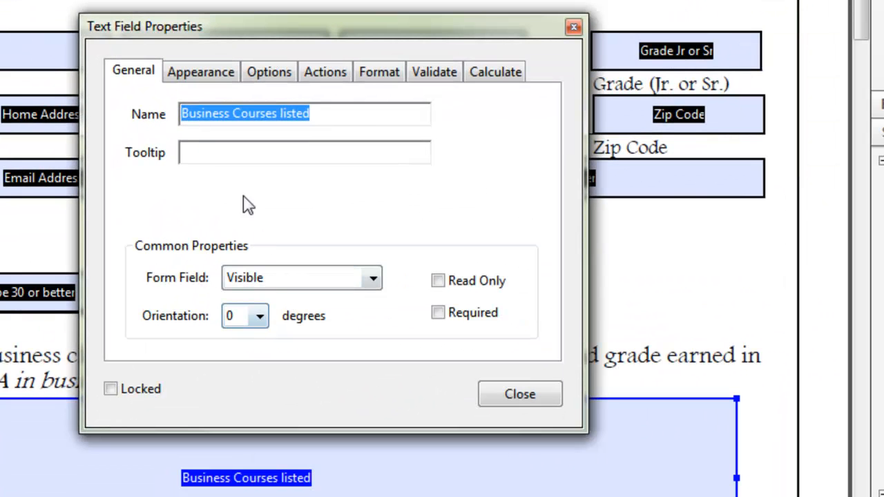
left_click(201, 73)
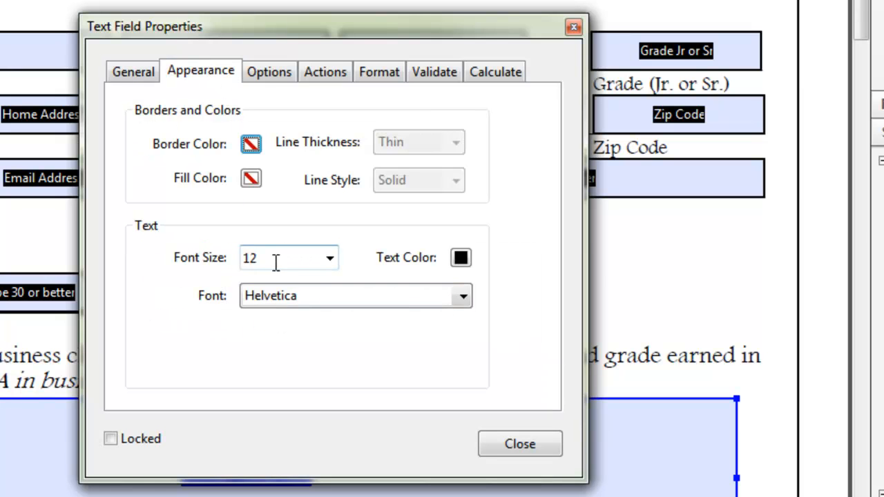
left_click(265, 76)
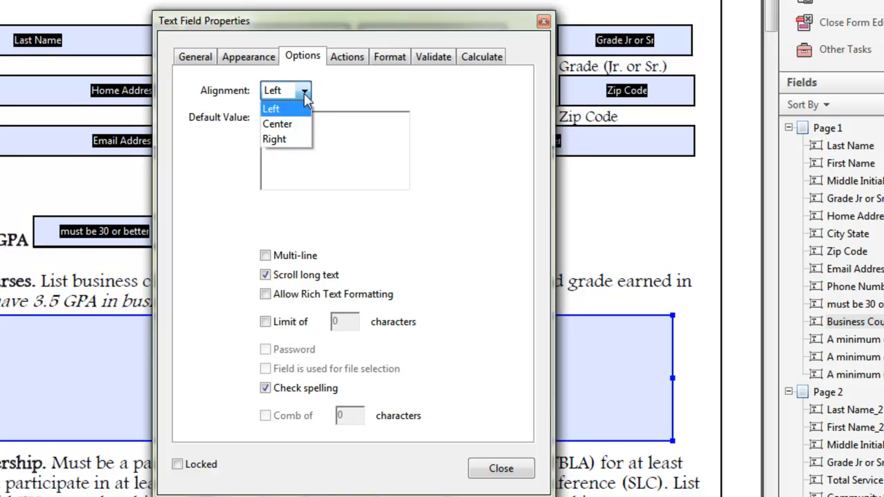
left_click(305, 96)
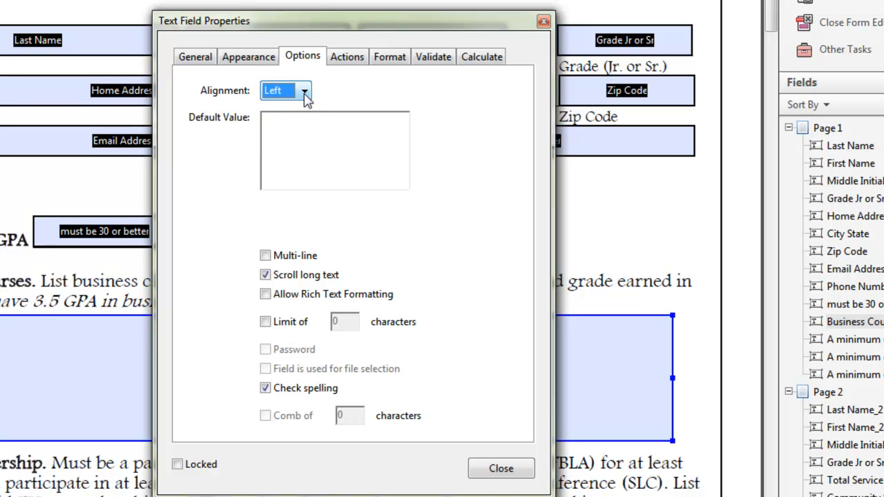
left_click(265, 255)
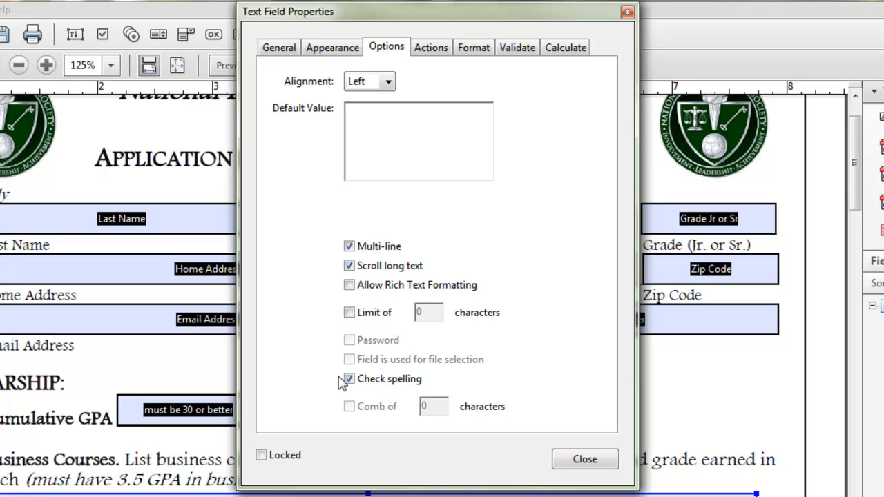
Review the format categories and validation options in the properties of the Business Courses listed field.
left_click(421, 48)
left_click(474, 48)
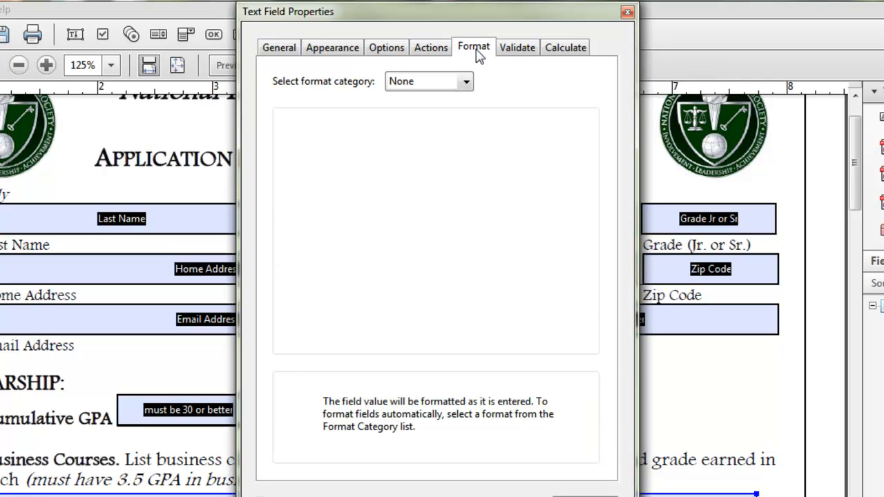
left_click(467, 86)
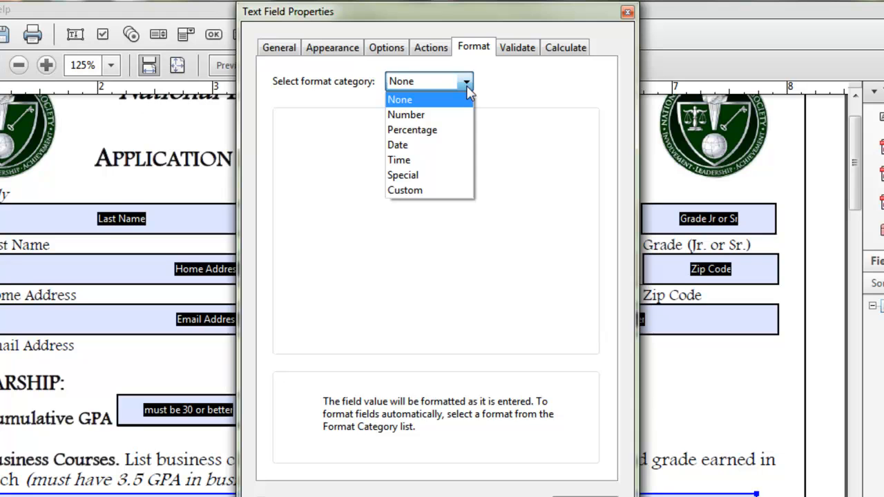
left_click(467, 88)
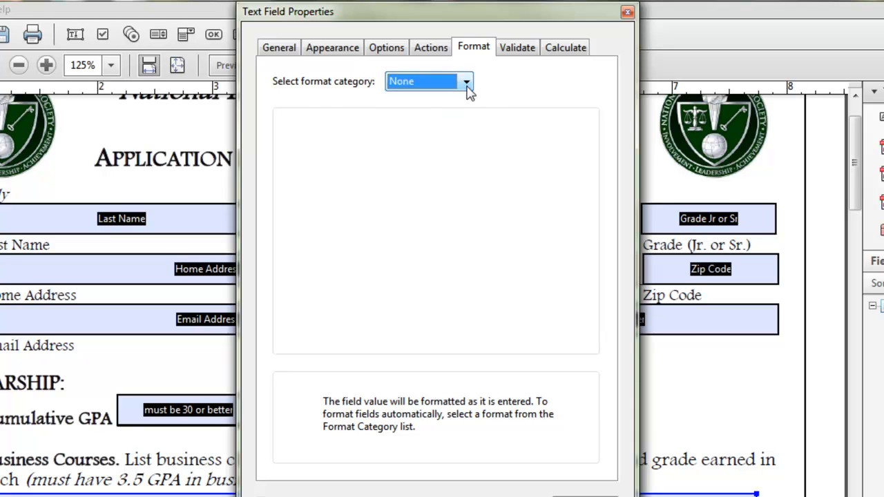
left_click(518, 50)
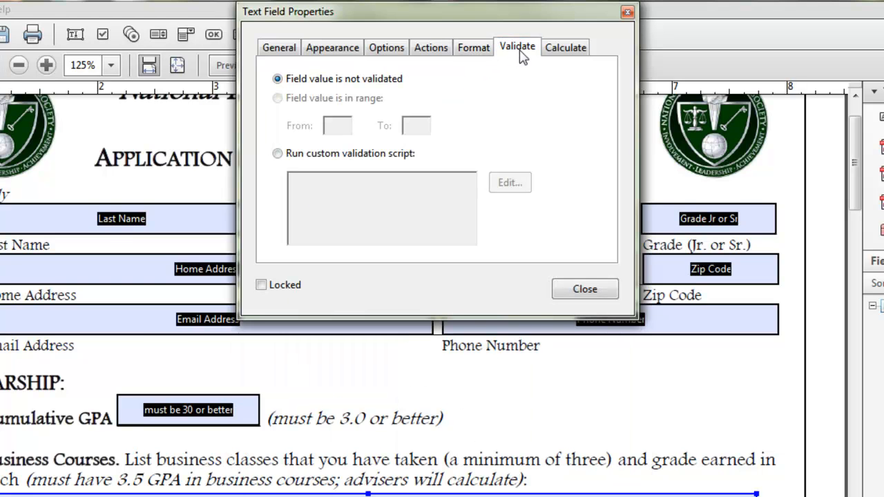
left_click(584, 290)
Place a text field about 2 inches wide directly below the FBLA Membership paragraph on page 1.
scroll(399, 463, "down", 5)
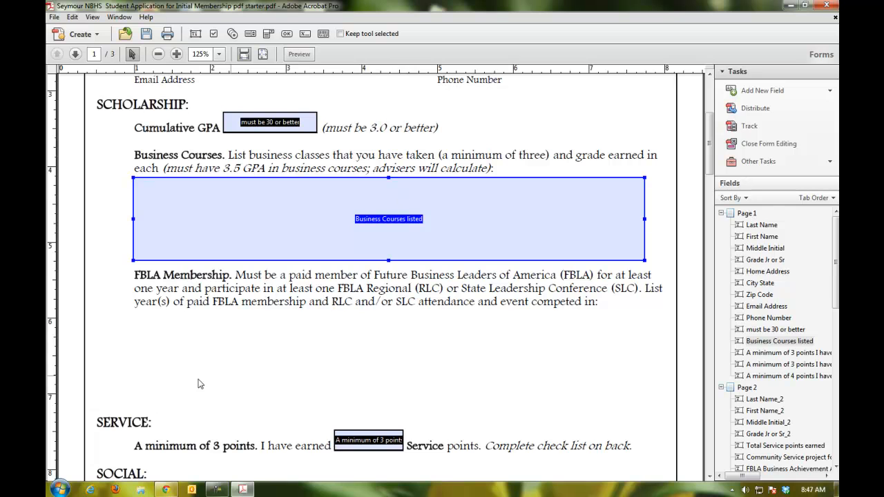
left_click(140, 349)
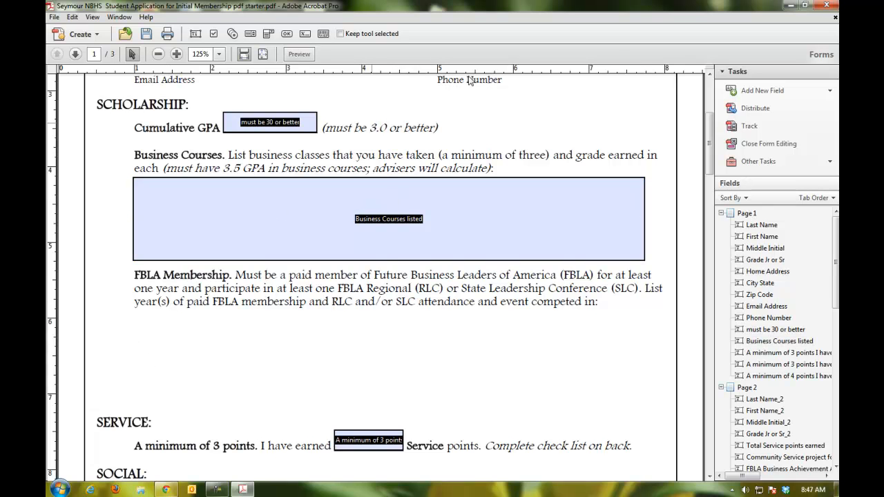
left_click(760, 90)
left_click(749, 104)
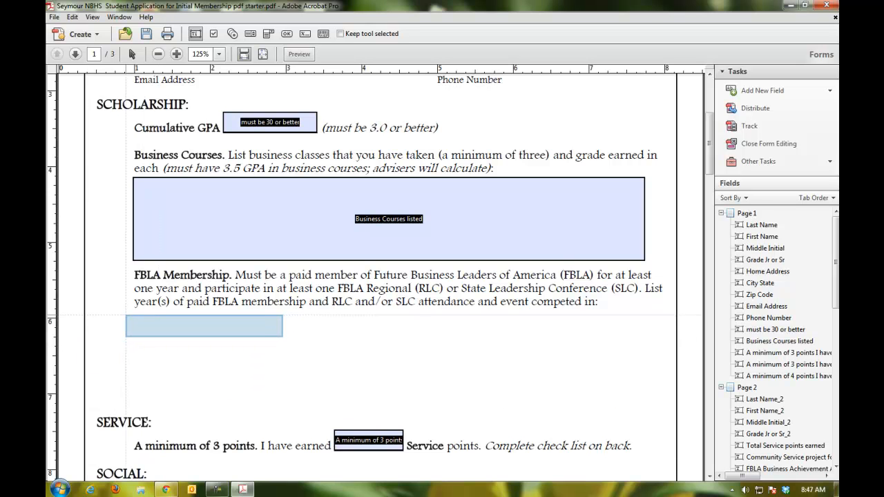
left_click(132, 314)
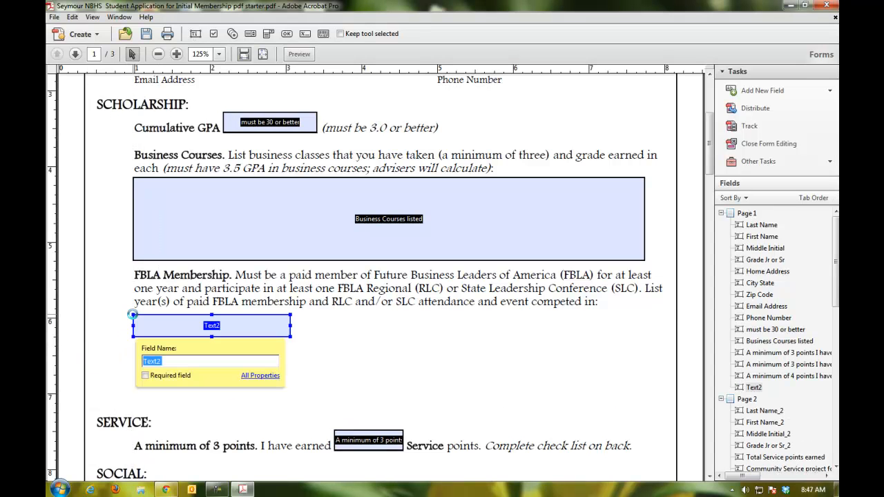
Name the new text field "FBLA membership" and mark it as a required field.
type("FBLA")
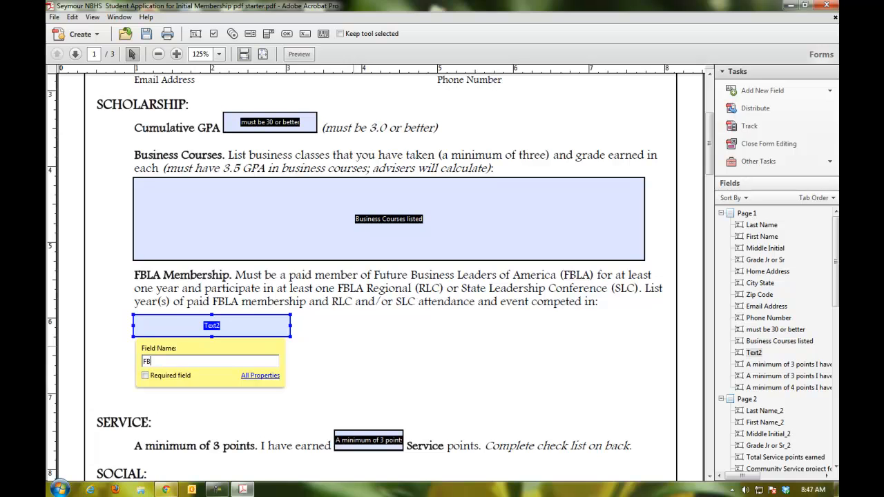
type(" membership")
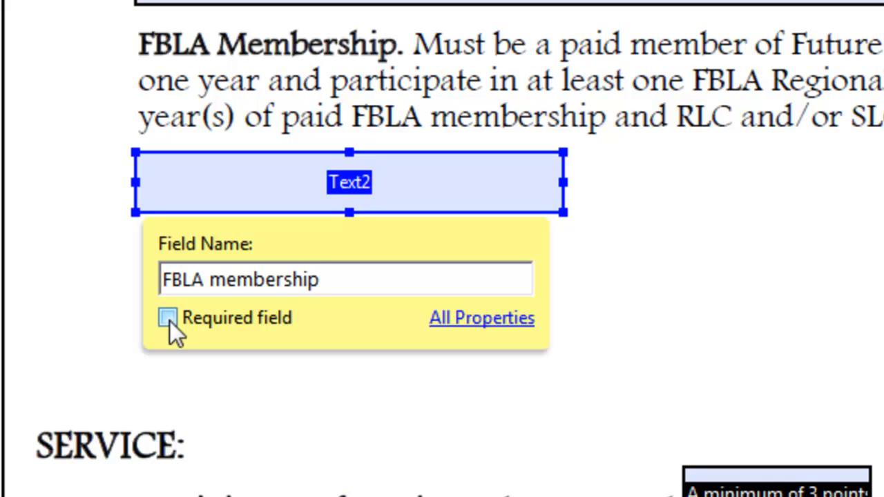
key("Tab")
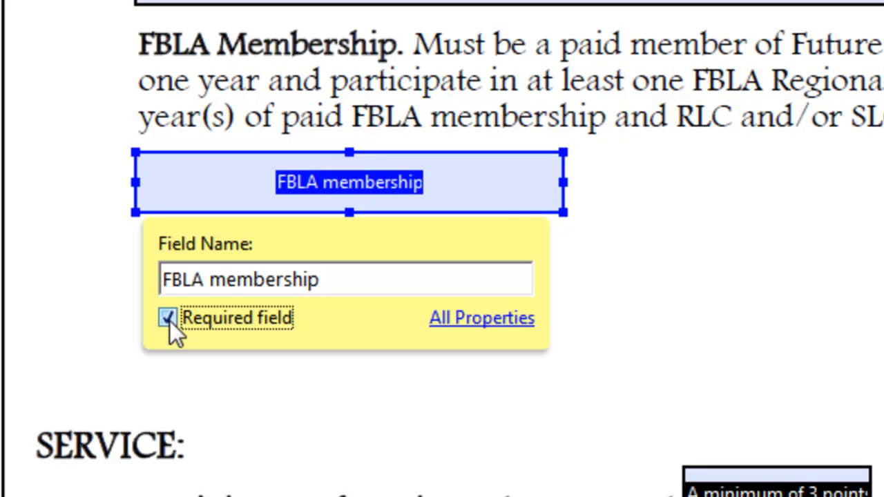
left_click(698, 321)
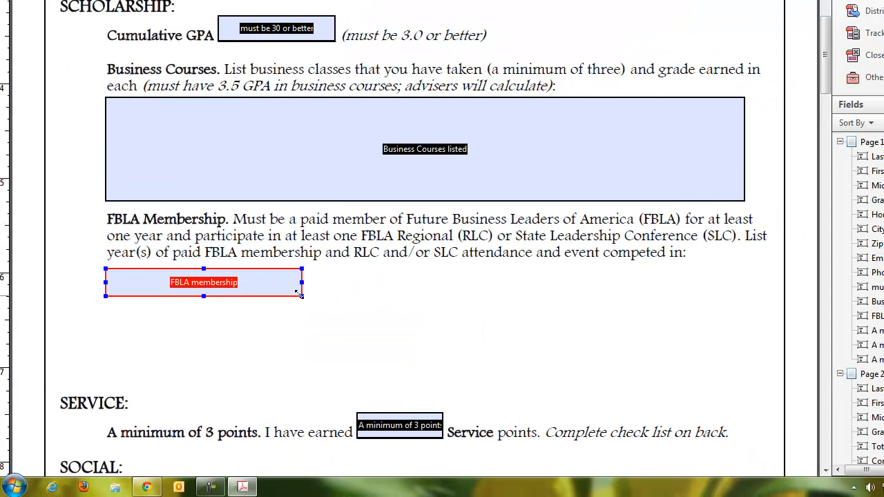
Enlarge the FBLA membership field to about 6.8 by 1.25 inches, filling the blank area above the Service section.
left_click_drag(385, 270, 883, 409)
left_click_drag(698, 397, 744, 386)
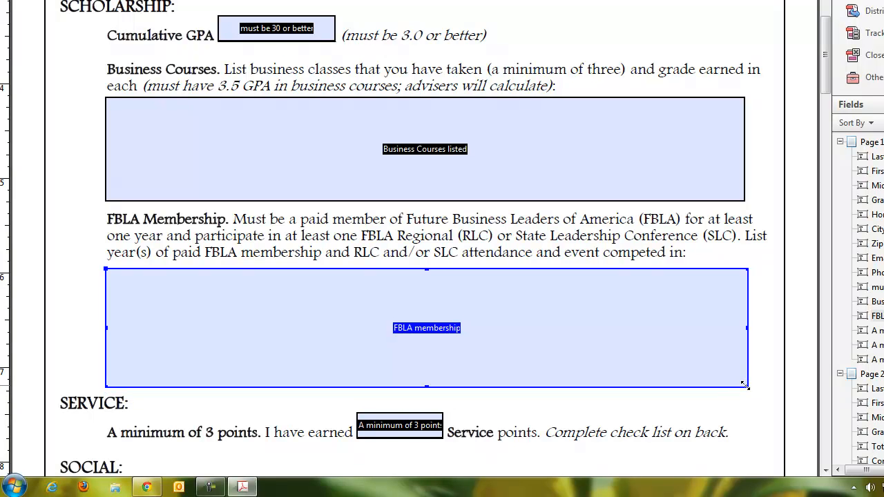
left_click(605, 159)
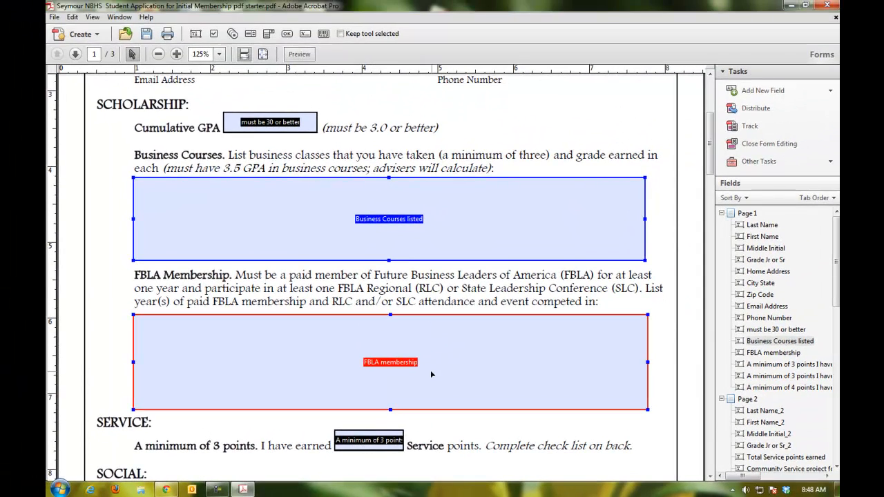
Enable multi-line text in the properties of the FBLA membership field, keeping left alignment.
double_click(429, 371)
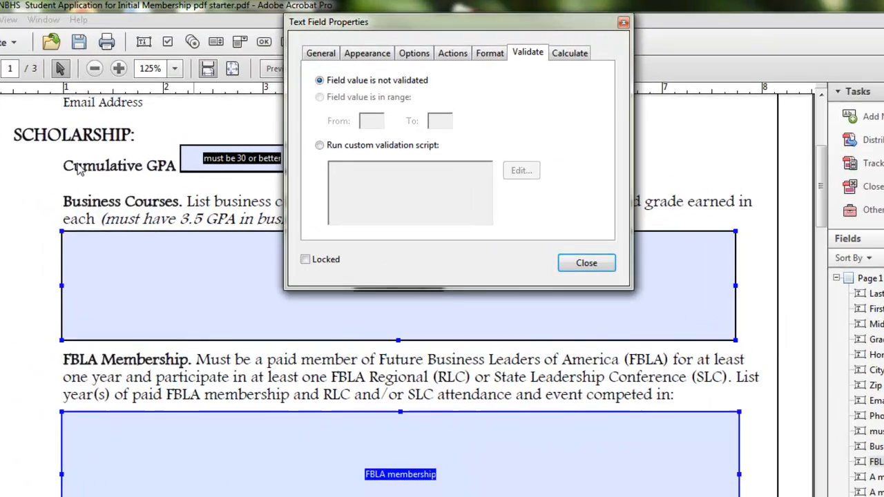
left_click(409, 69)
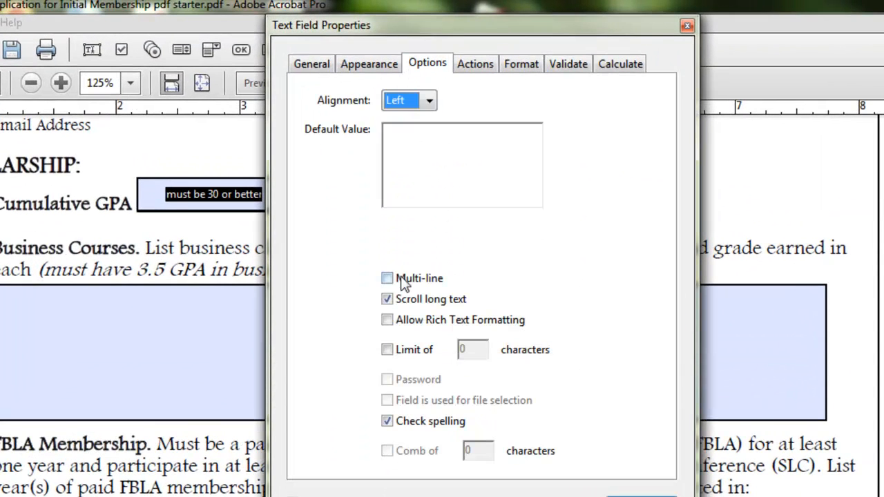
left_click(388, 278)
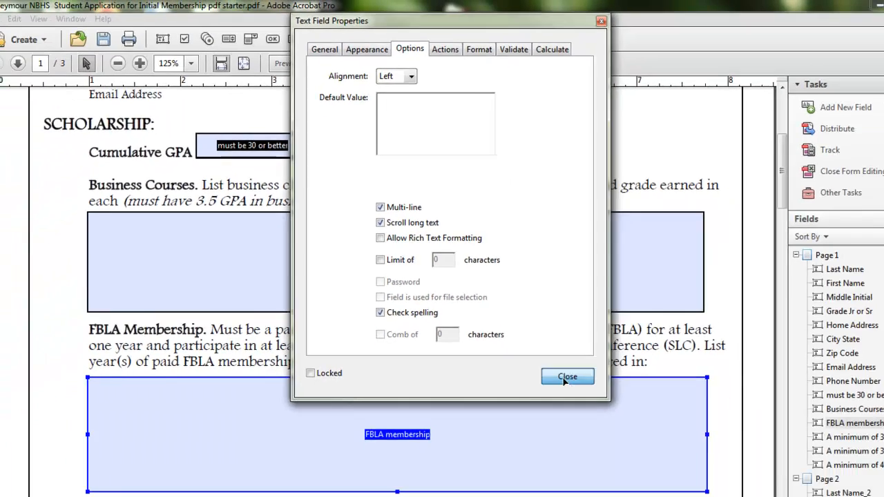
left_click(625, 374)
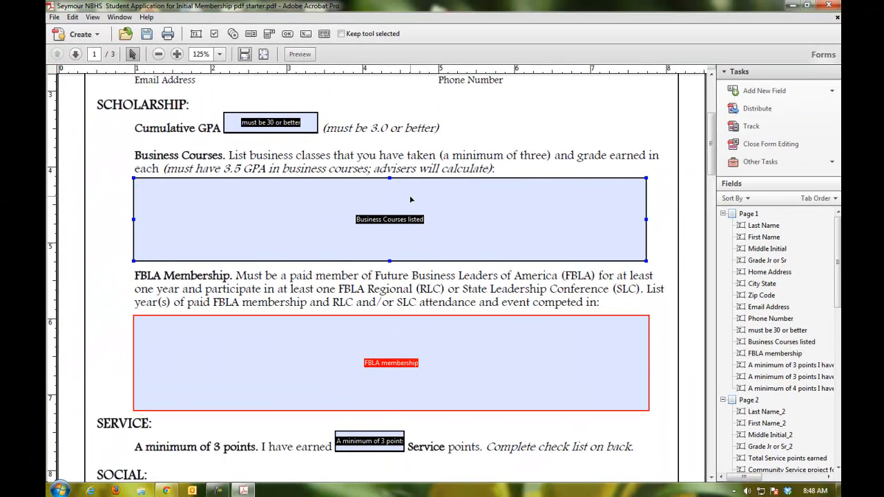
Place a text field about 2 inches wide directly below the Personal Statement instructions on page 3.
scroll(345, 253, "up", 5)
left_click(347, 255)
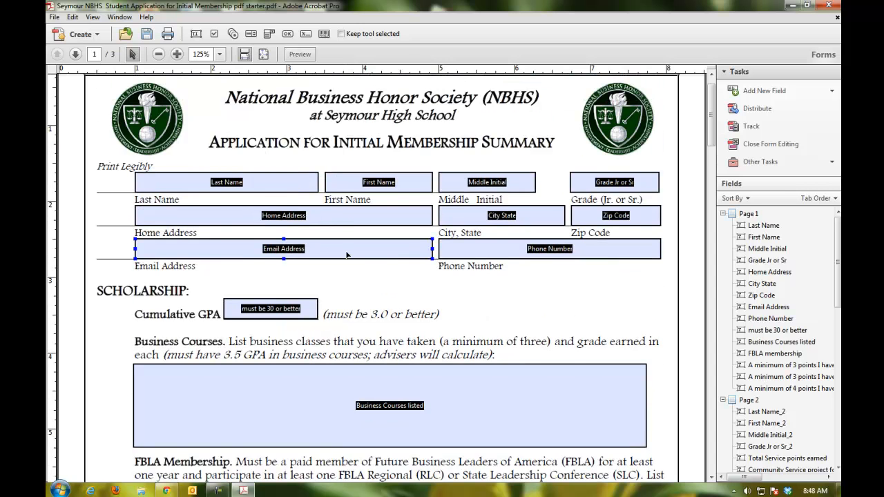
scroll(347, 255, "down", 10)
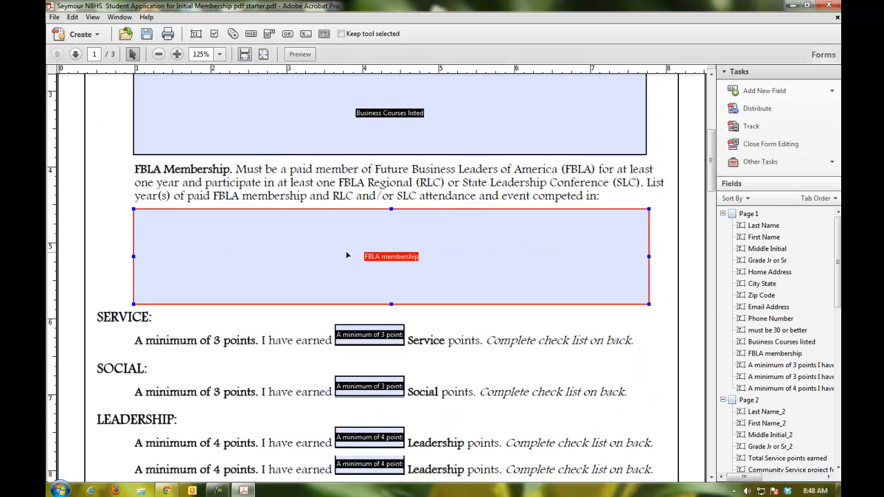
scroll(349, 256, "down", 15)
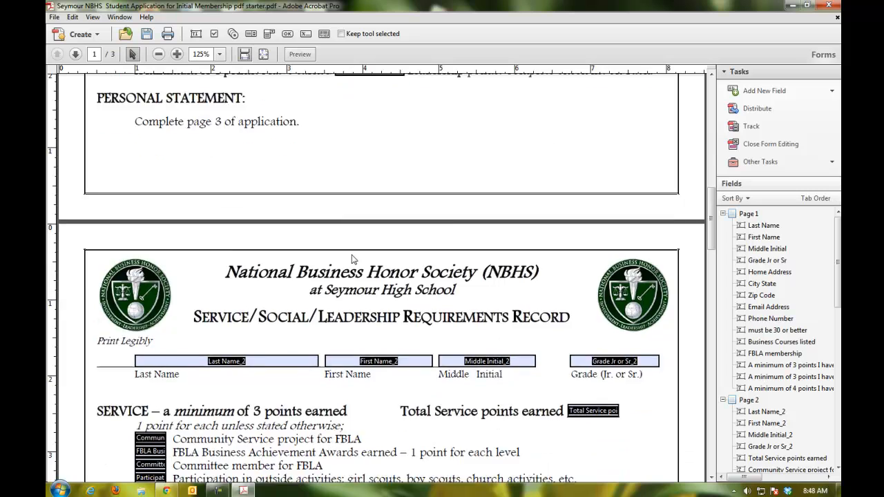
scroll(352, 258, "down", 11)
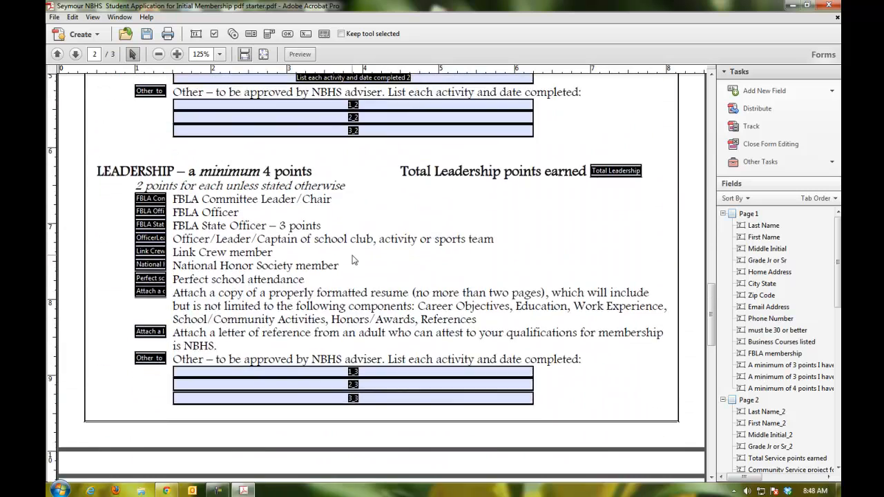
scroll(352, 258, "down", 5)
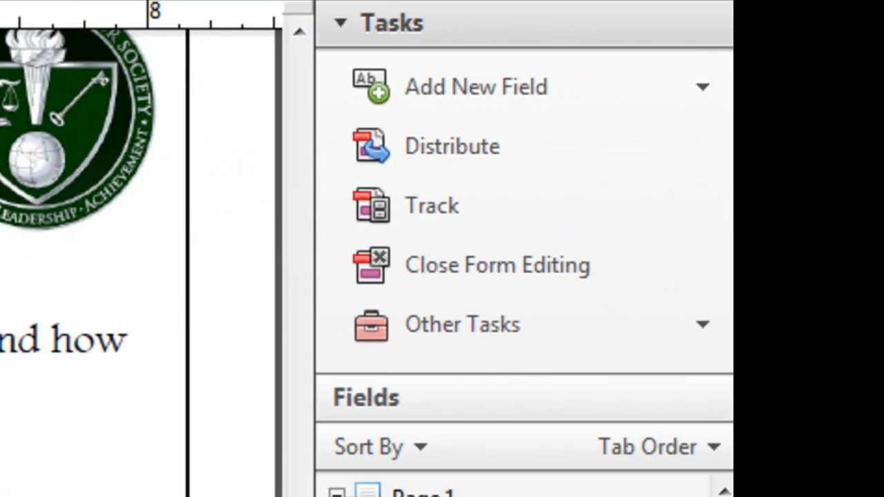
left_click(617, 93)
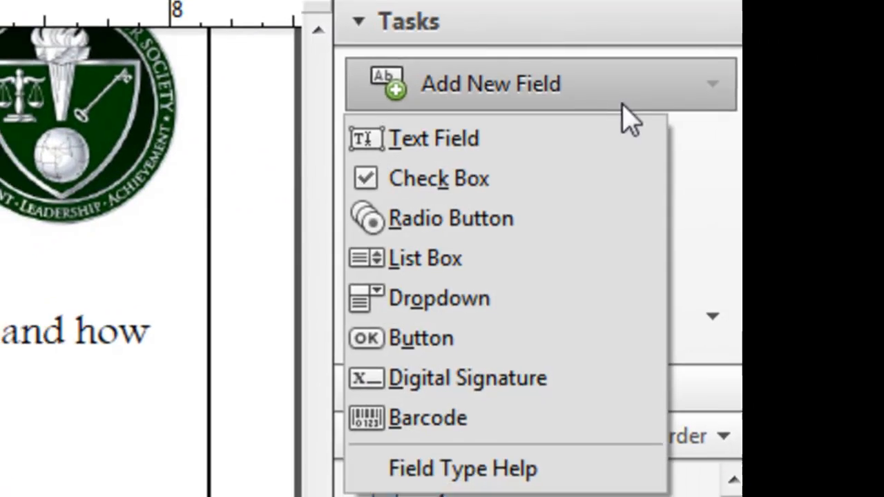
left_click(799, 61)
left_click(63, 125)
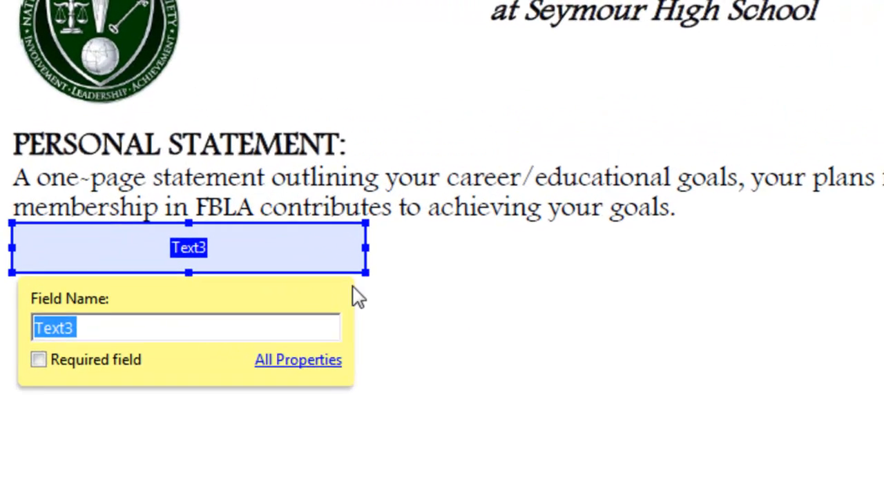
Name the new text field "Personal Statement" and mark it as a required field.
type("Perfso")
key("BackSpace")
key("BackSpace")
key("BackSpace")
type("son")
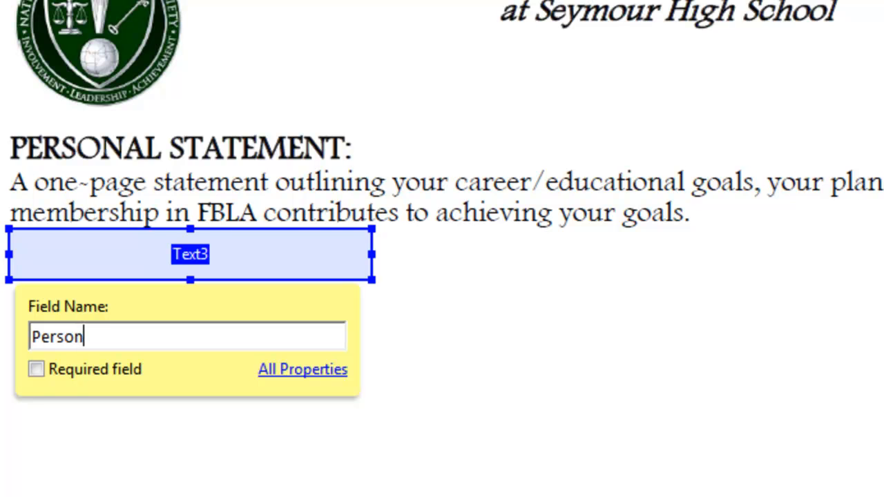
type("al St")
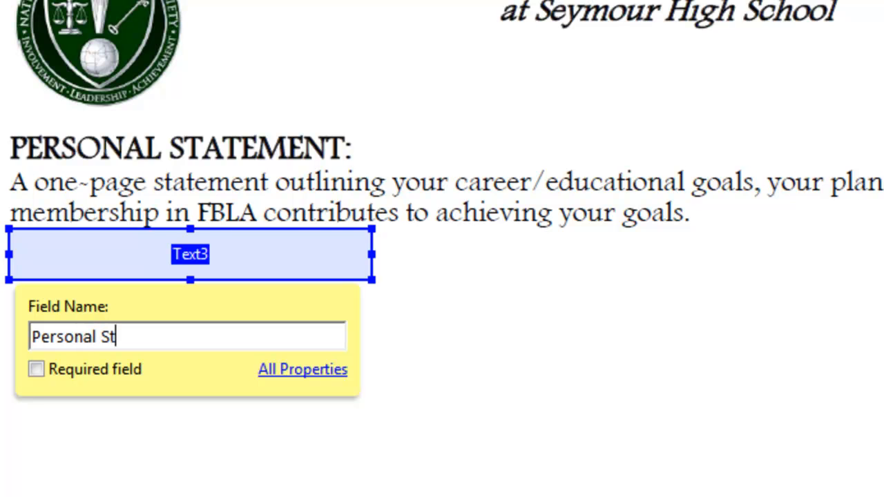
type("atement")
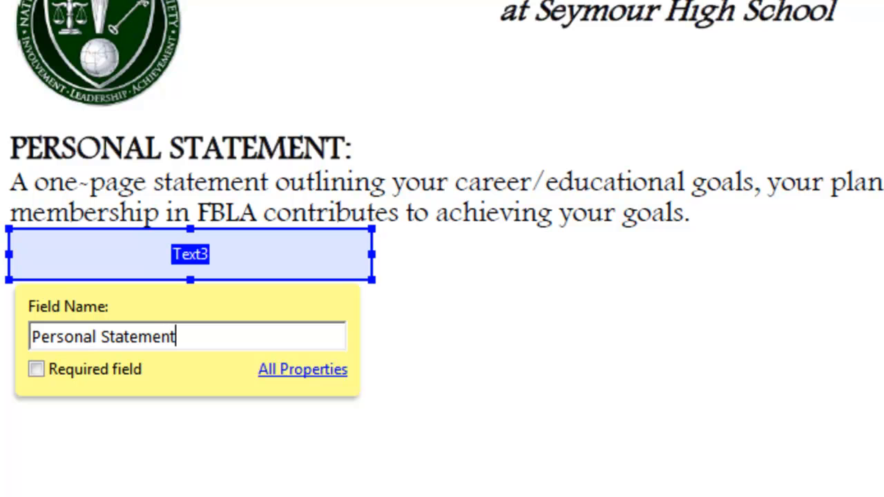
key("Return")
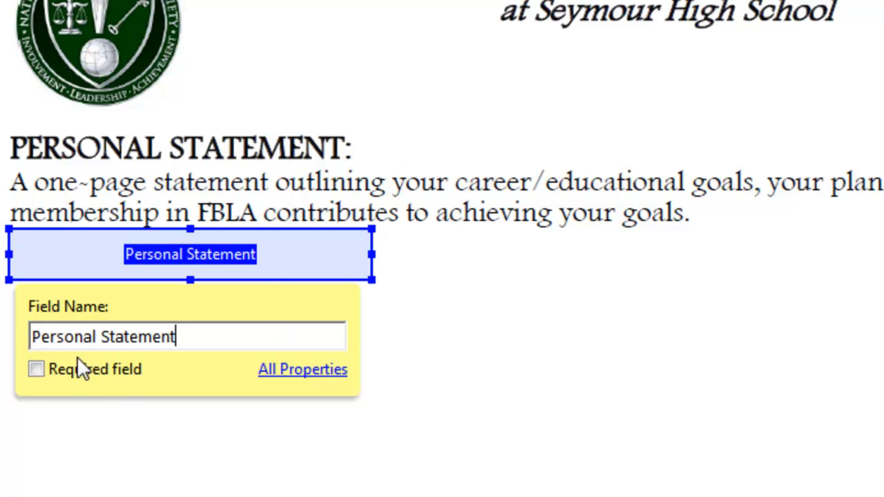
left_click(36, 369)
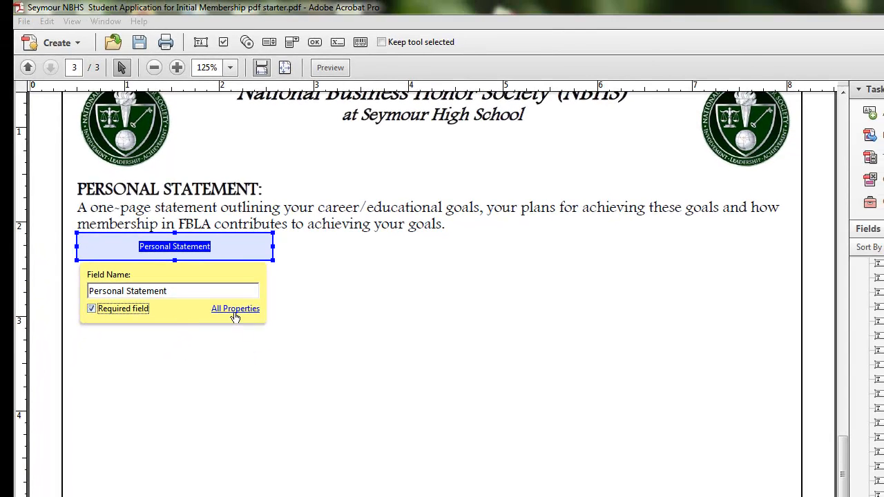
Enable multi-line text in the properties of the Personal Statement field, keeping left alignment.
left_click(234, 309)
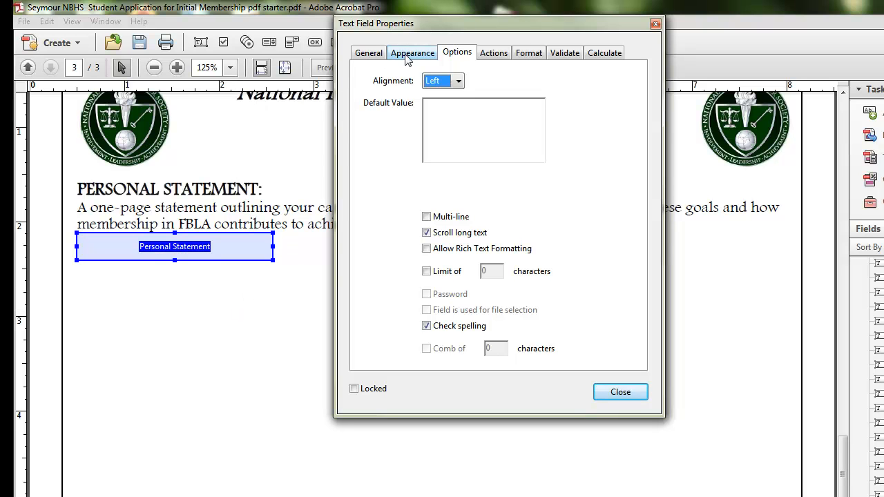
left_click(427, 218)
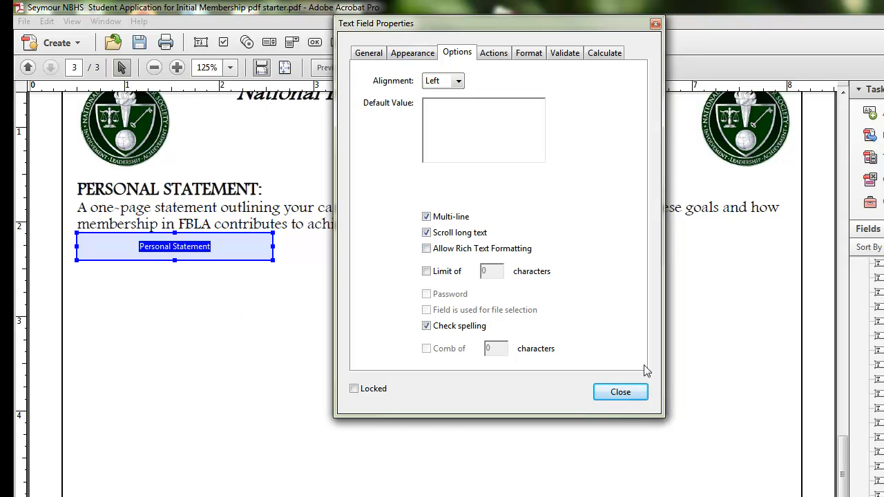
left_click(620, 392)
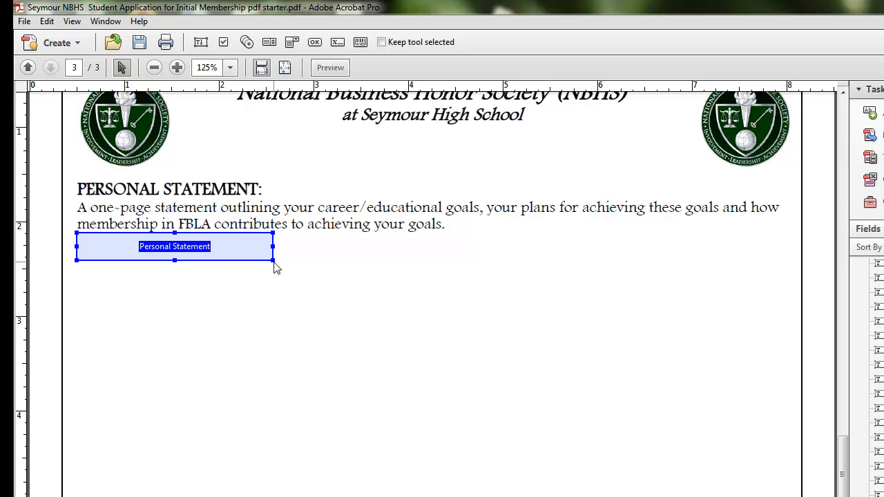
Enlarge the Personal Statement field to about 7.5 inches wide and extend it down the blank area of page 3.
left_click_drag(274, 266, 787, 496)
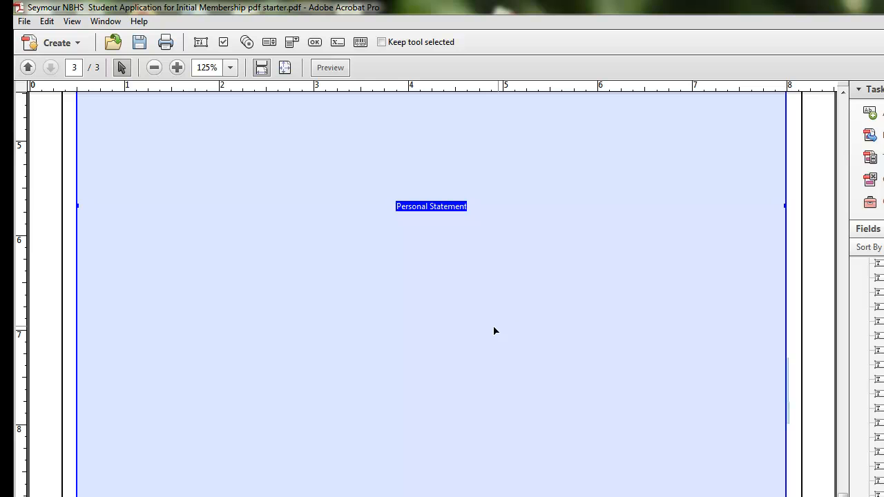
scroll(507, 328, "up", 5)
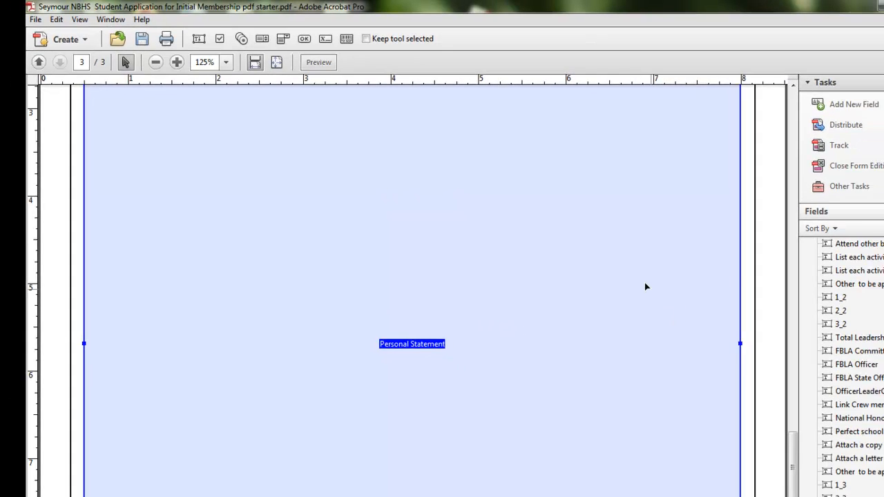